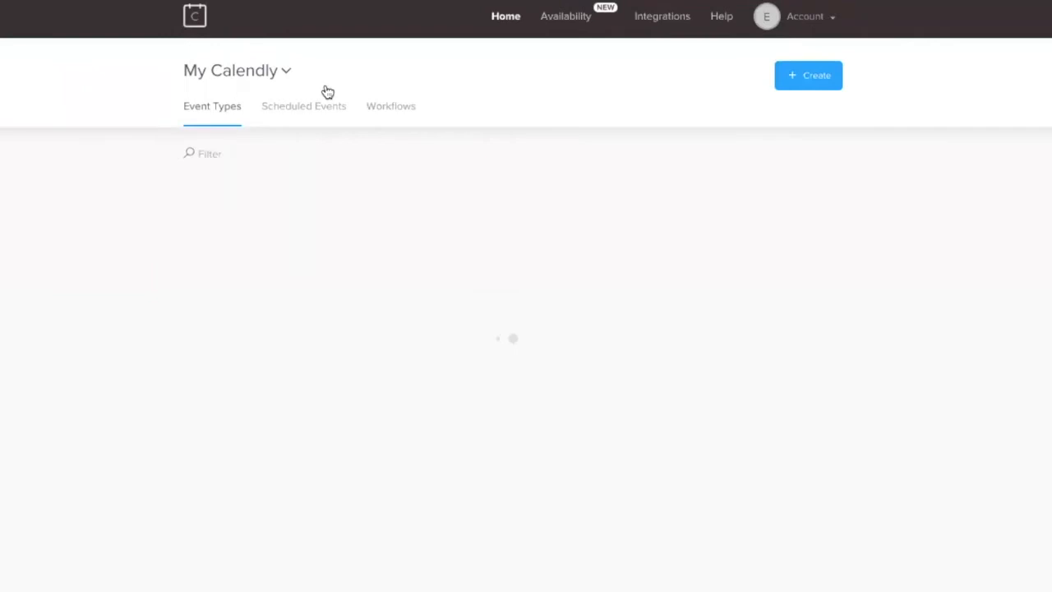
Open the Workflows section and start a workflow from the Text booking confirmation to host template.
left_click(374, 117)
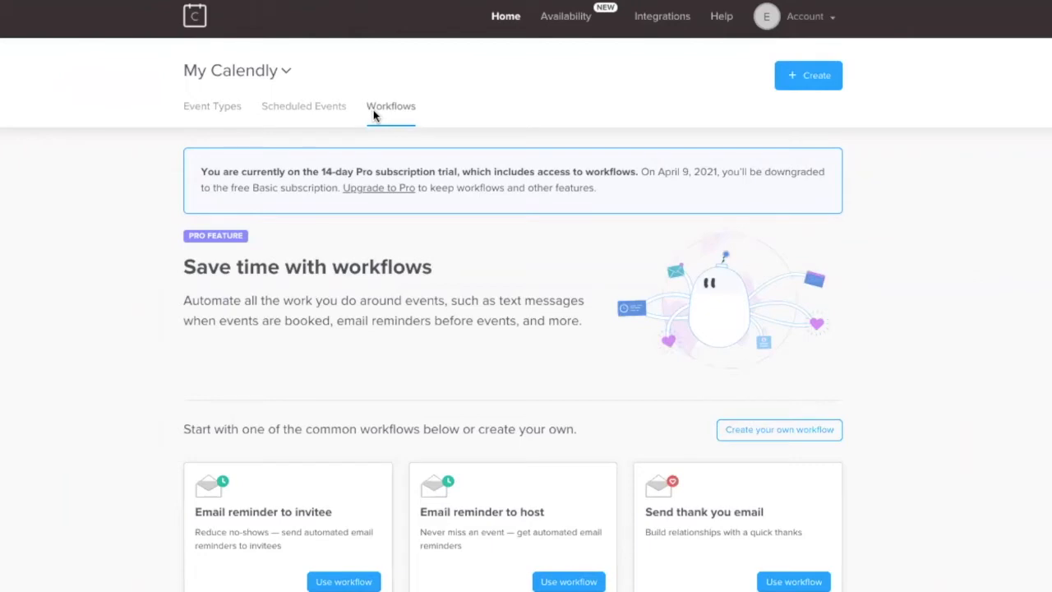
scroll(390, 228, "down", 4)
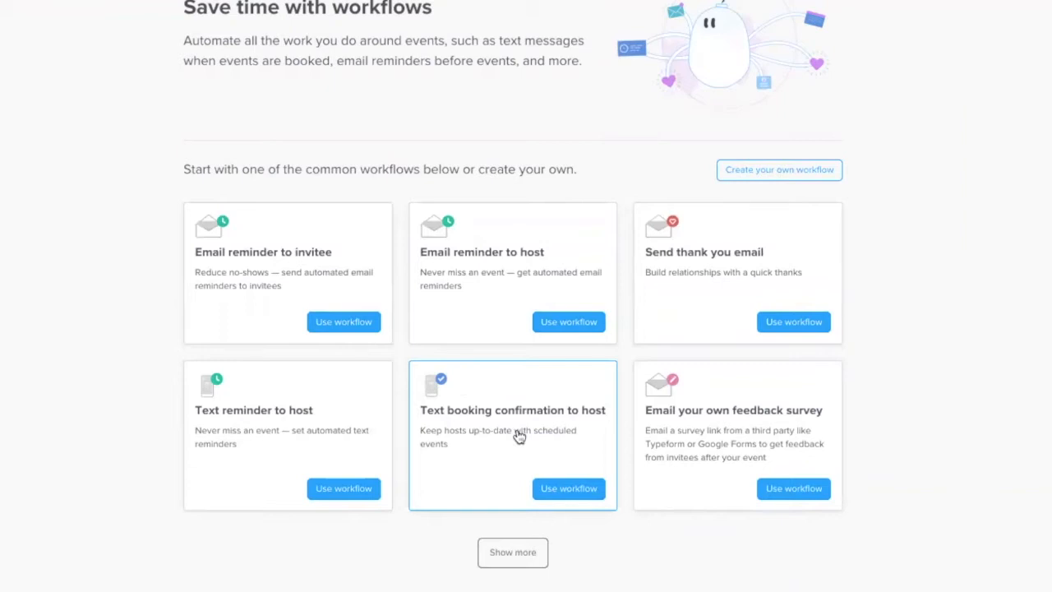
left_click(581, 489)
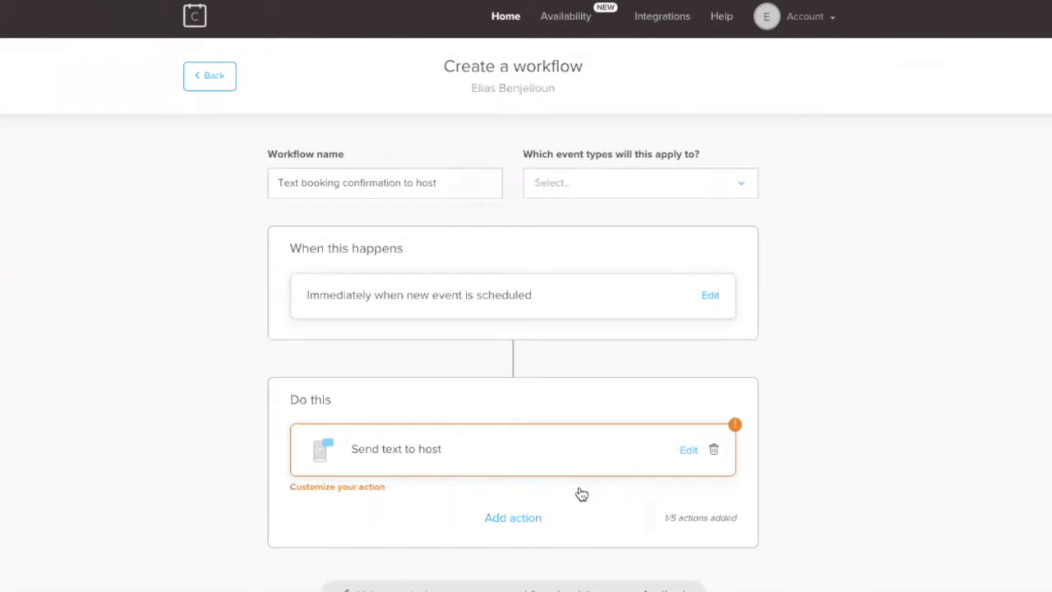
Check which event types the text booking confirmation workflow can apply to.
left_click(604, 187)
left_click(559, 215)
left_click(580, 182)
Open the Send text to host action for editing and examine the variables available for its message.
left_click(689, 451)
left_click(589, 342)
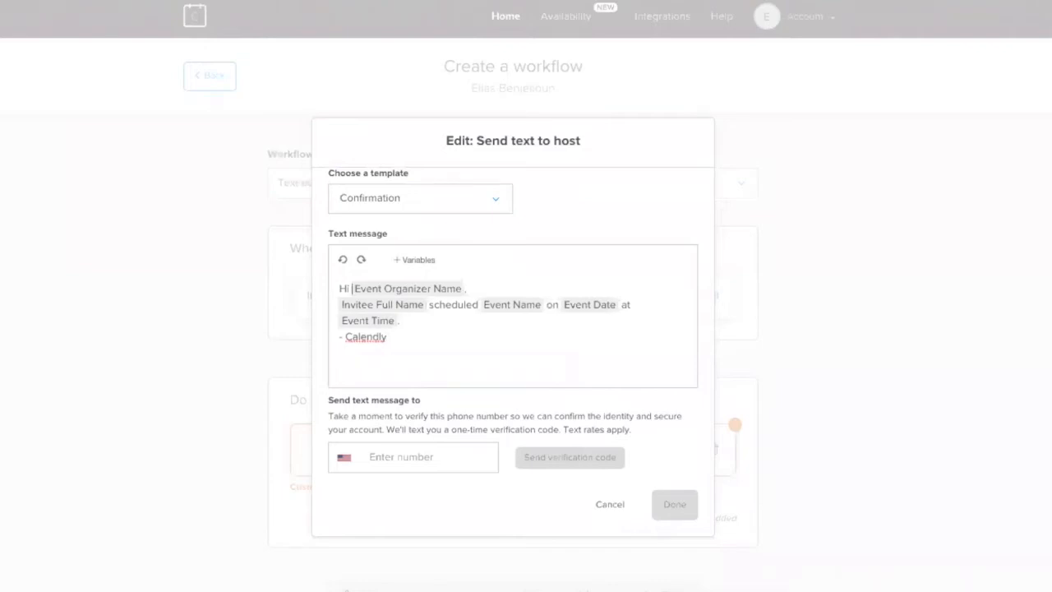
left_click(416, 263)
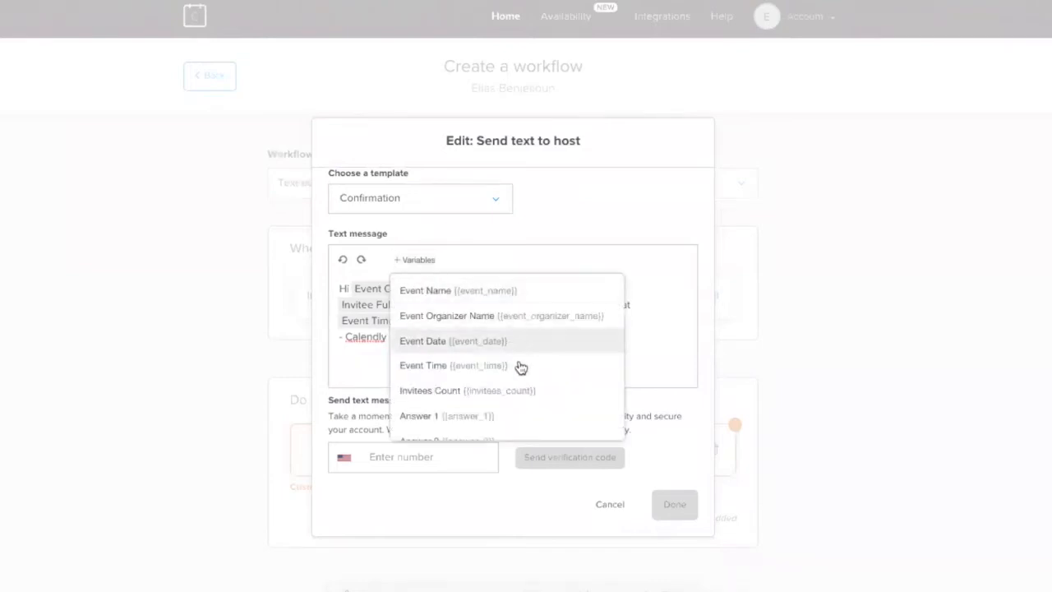
scroll(525, 394, "down", 10)
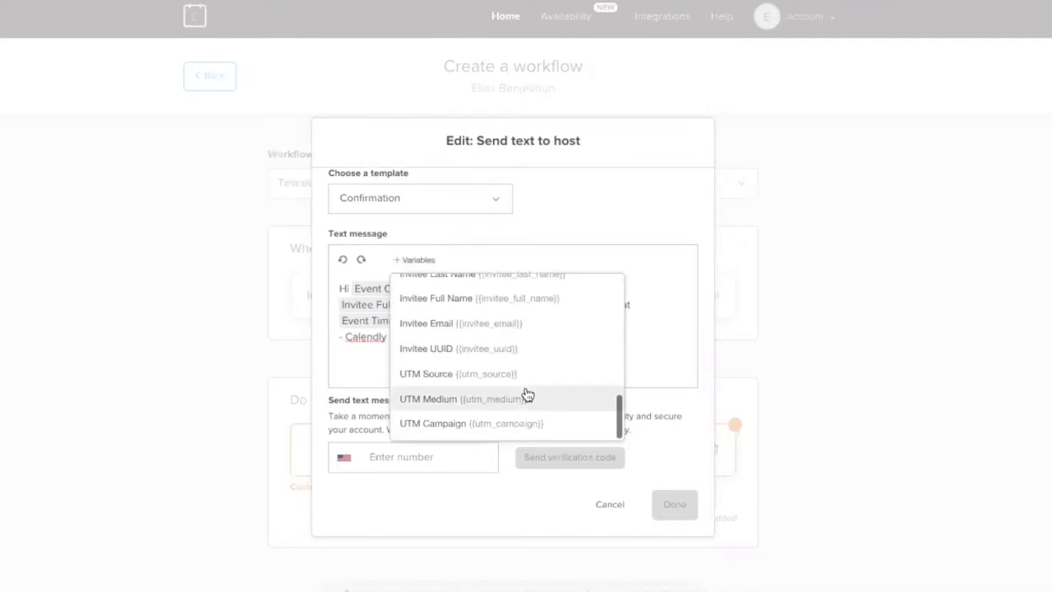
left_click(627, 330)
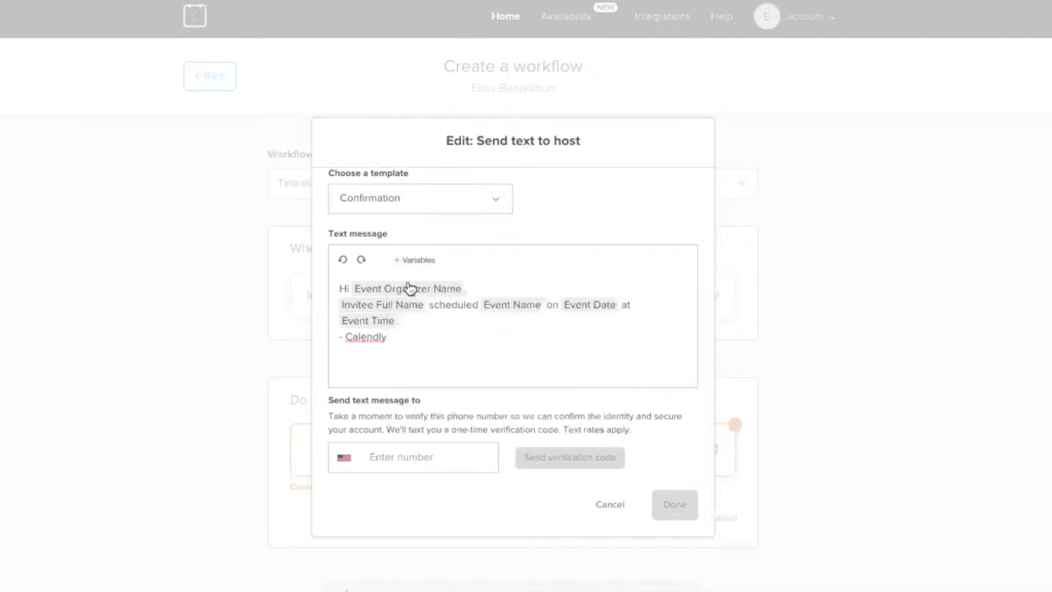
Replace the text message's greeting with "Yo" and the host's first name, and delete the "- Calendly" sign-off.
left_click_drag(482, 289, 362, 292)
key("BackSpace")
key("BackSpace")
key("BackSpace")
key("BackSpace")
type("Yo Elias,")
key("Return")
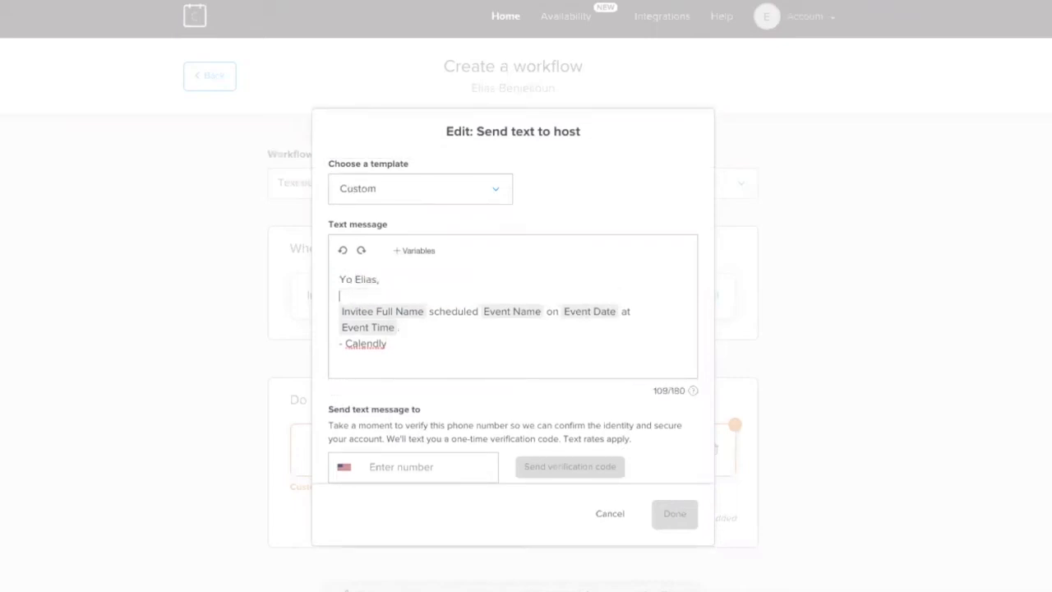
key("BackSpace")
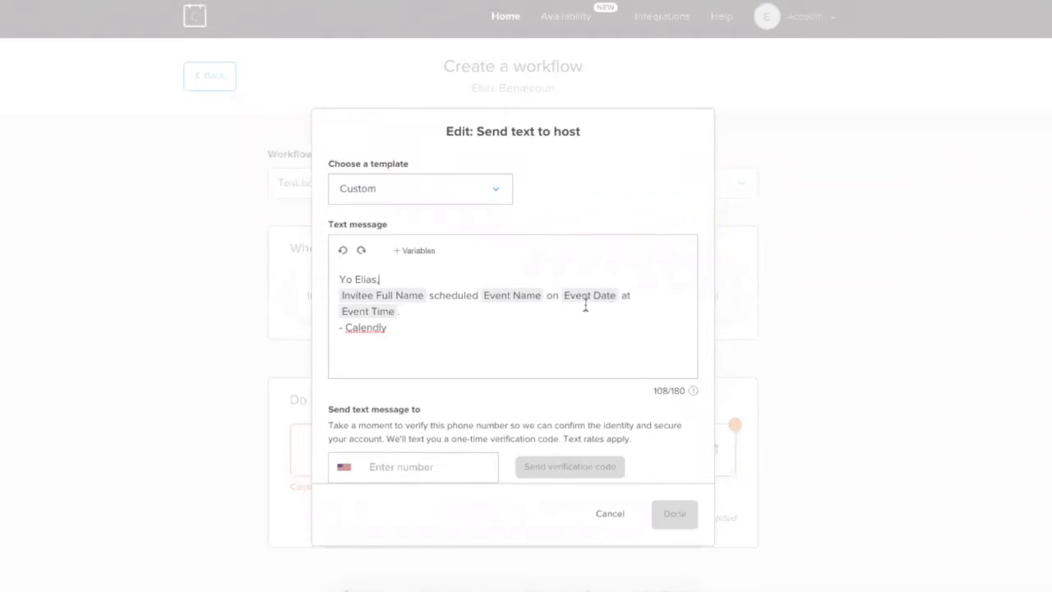
left_click(411, 328)
key("shift+Home")
key("BackSpace")
Try entering the recipient's phone number for the text message, clear it and cancel editing the action.
left_click(425, 466)
type("72502")
key("ctrl+a")
key("BackSpace")
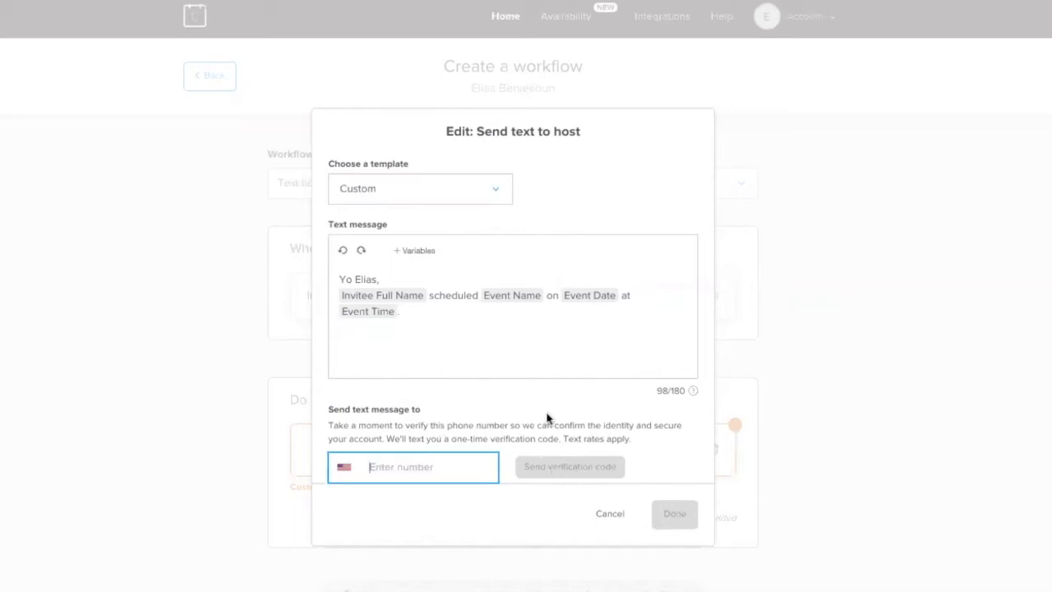
left_click(609, 513)
Start a new workflow from the Email reminder to invitee template.
scroll(609, 518, "down", 2)
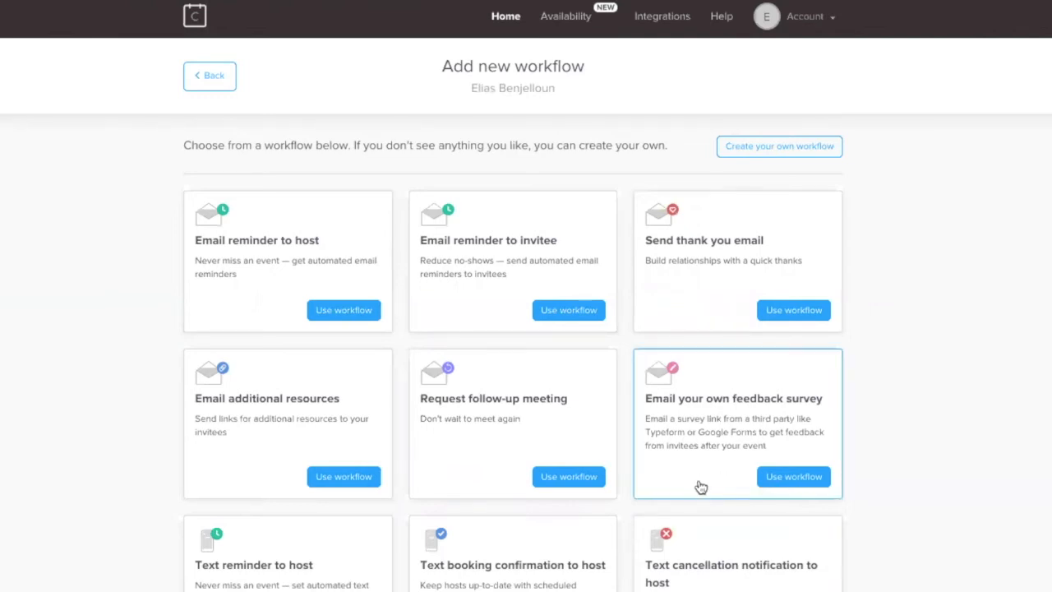
left_click(597, 318)
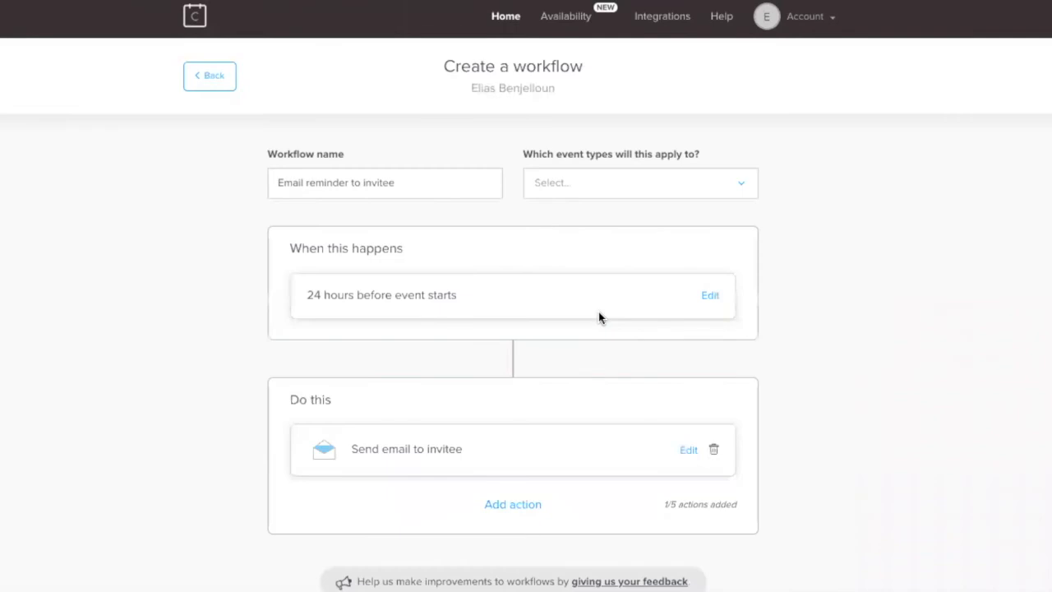
Examine the trigger options available for when the invitee reminder is sent.
left_click(709, 299)
left_click(509, 144)
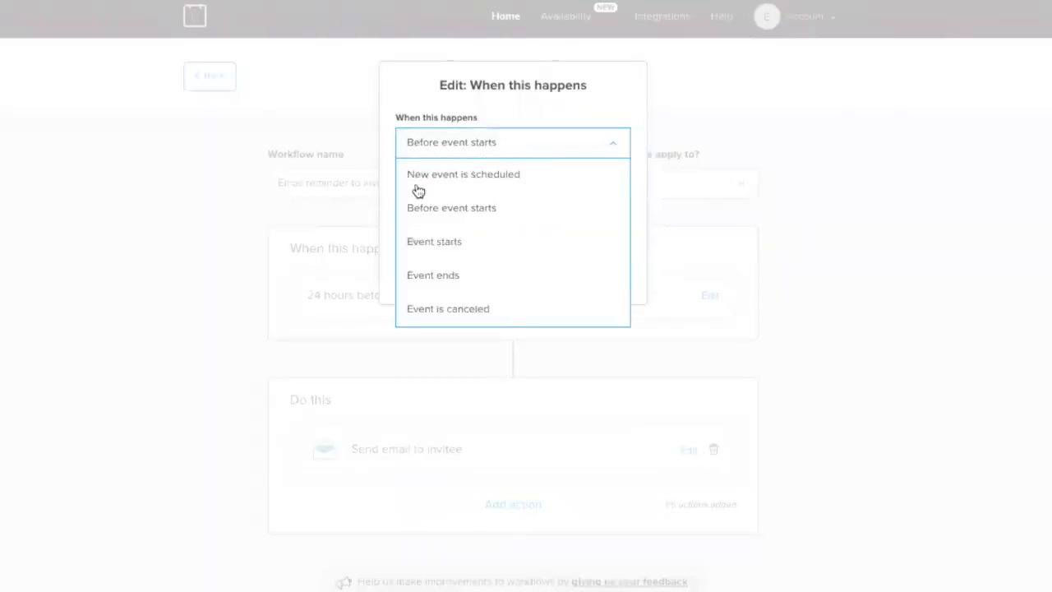
left_click(485, 130)
left_click(466, 269)
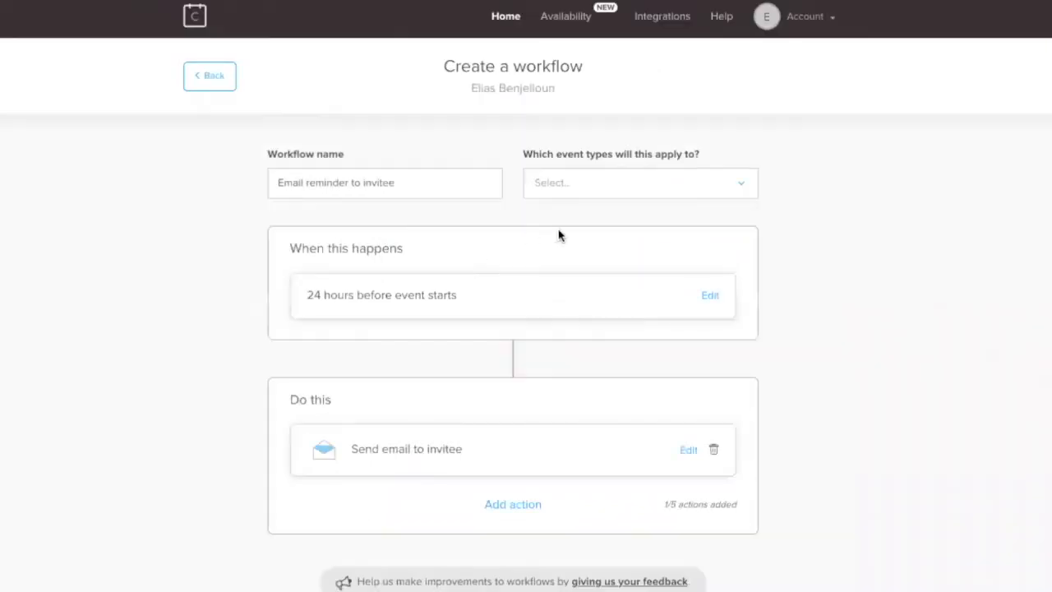
Preview applying the reminder workflow to all event types without applying the selection.
left_click(565, 195)
left_click(562, 216)
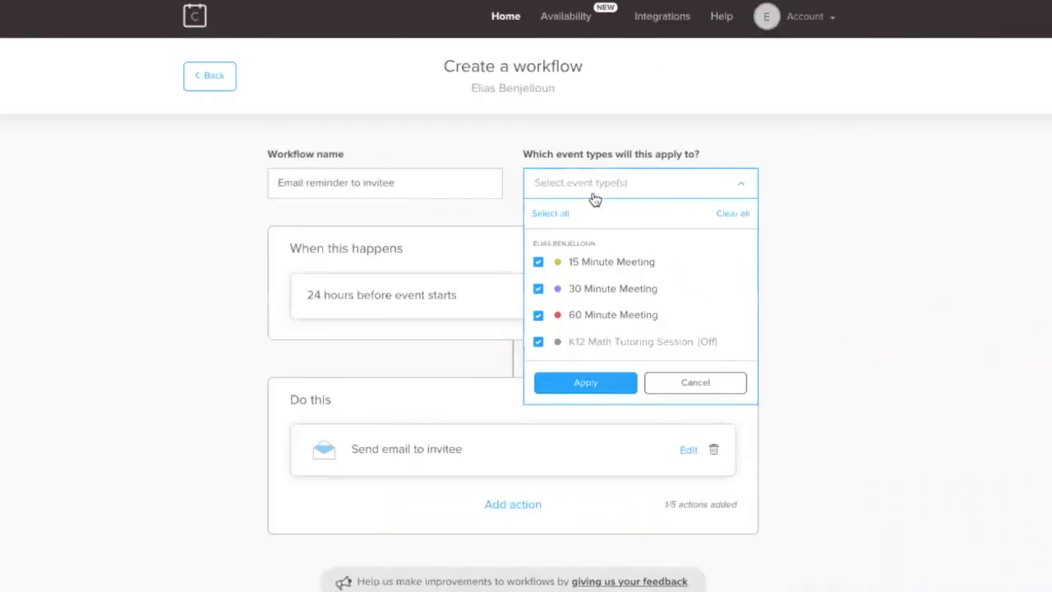
left_click(512, 225)
scroll(562, 329, "down", 1)
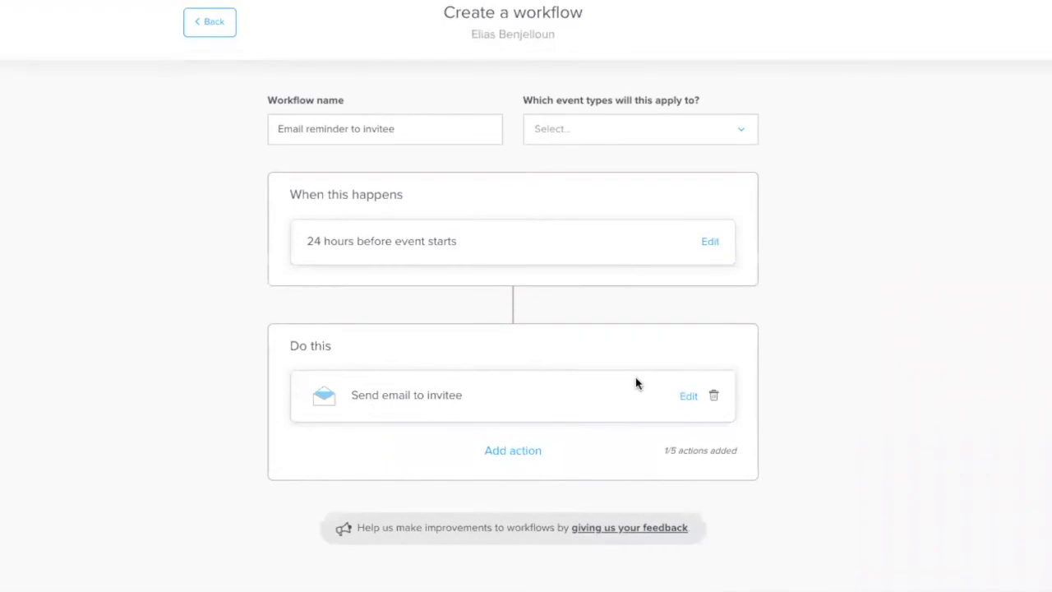
Review the sender, Reminder template, subject and body of the Send email to invitee action and accept them.
left_click(689, 398)
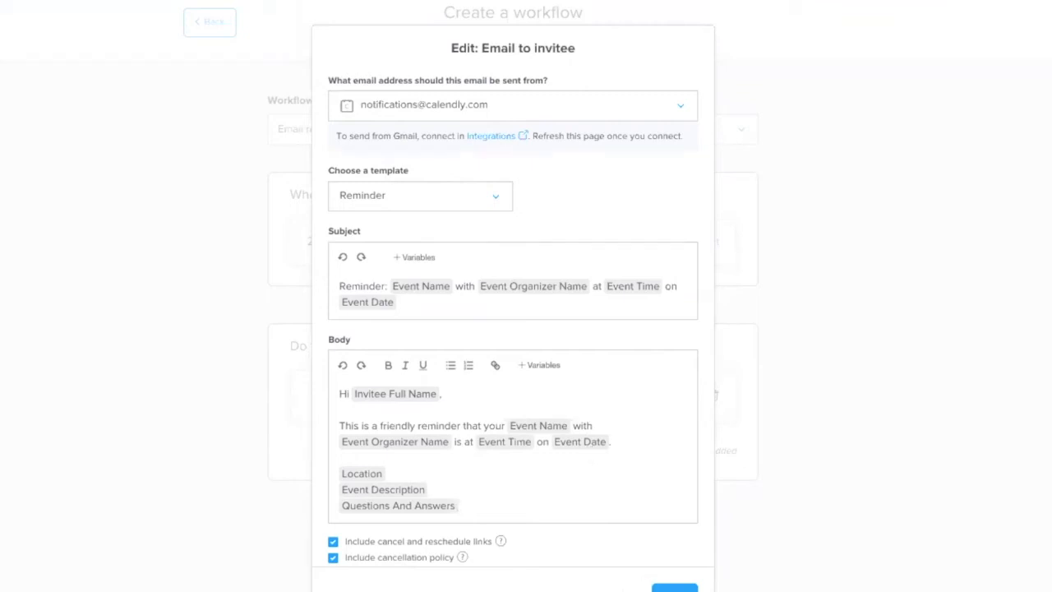
left_click(674, 589)
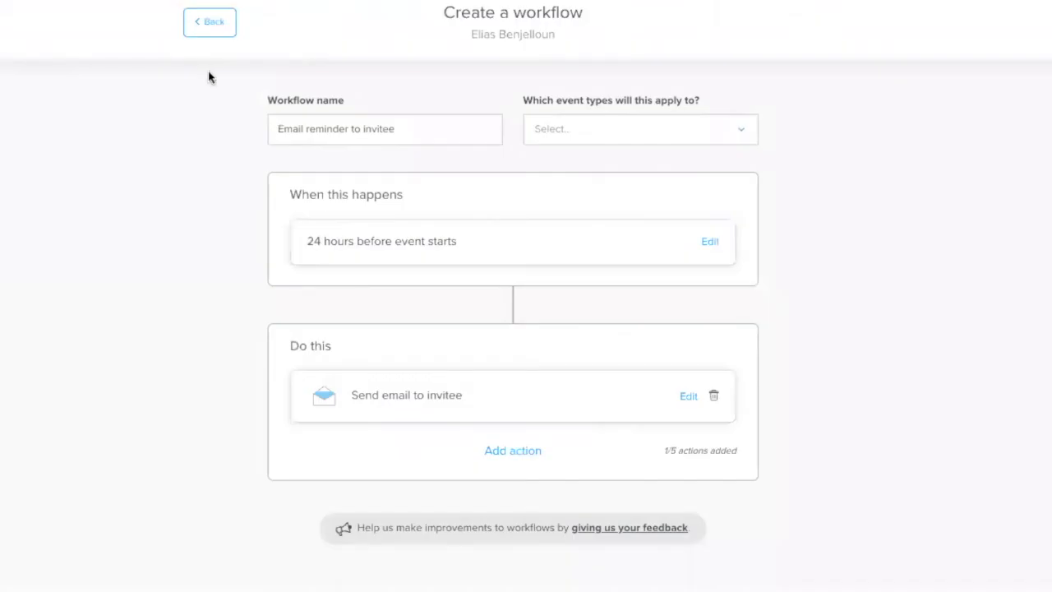
scroll(209, 77, "up", 1)
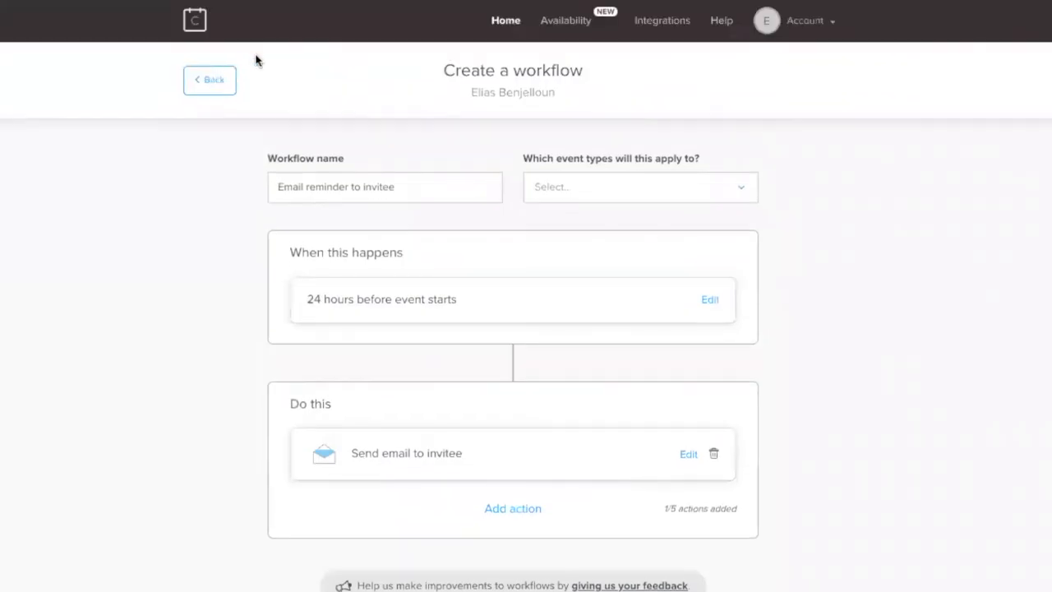
right_click(192, 22)
key("Escape")
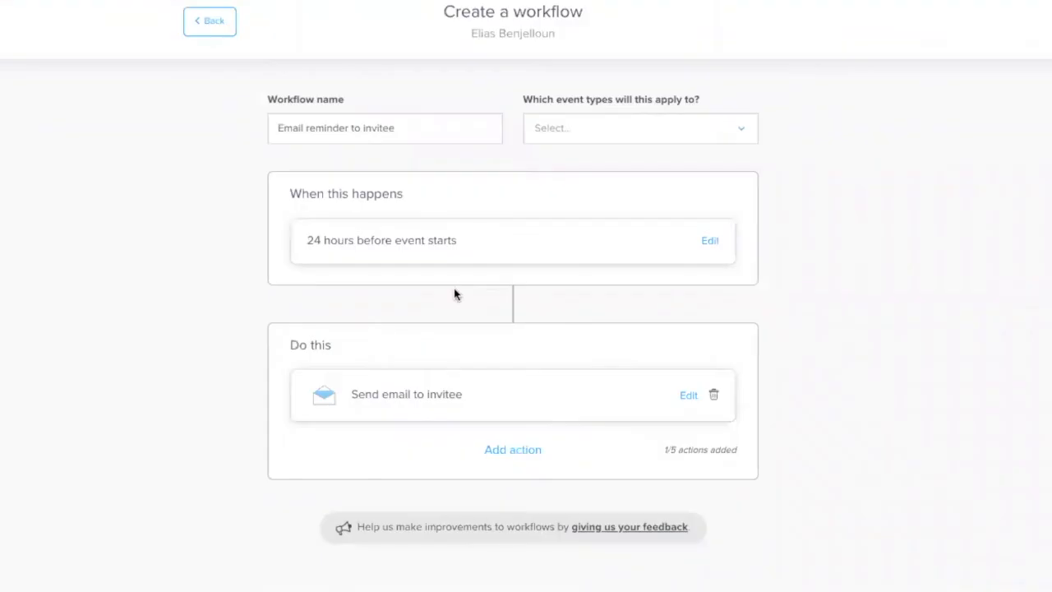
Apply the email reminder workflow to the 15 Minute, 30 Minute and 60 Minute Meeting event types.
left_click(649, 131)
left_click(589, 211)
left_click(607, 238)
left_click(607, 261)
scroll(606, 251, "down", 1)
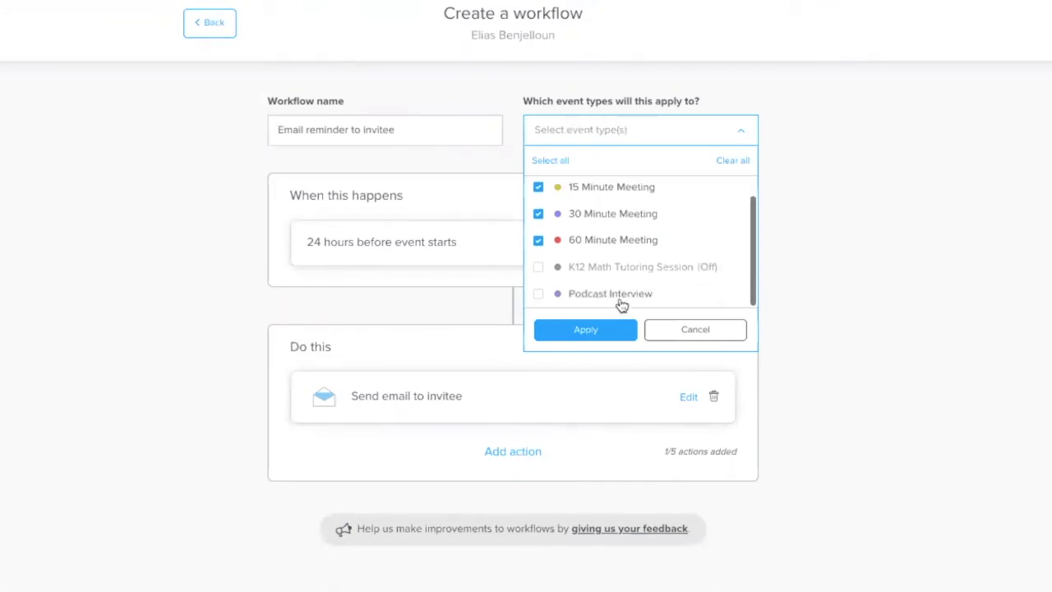
left_click(585, 330)
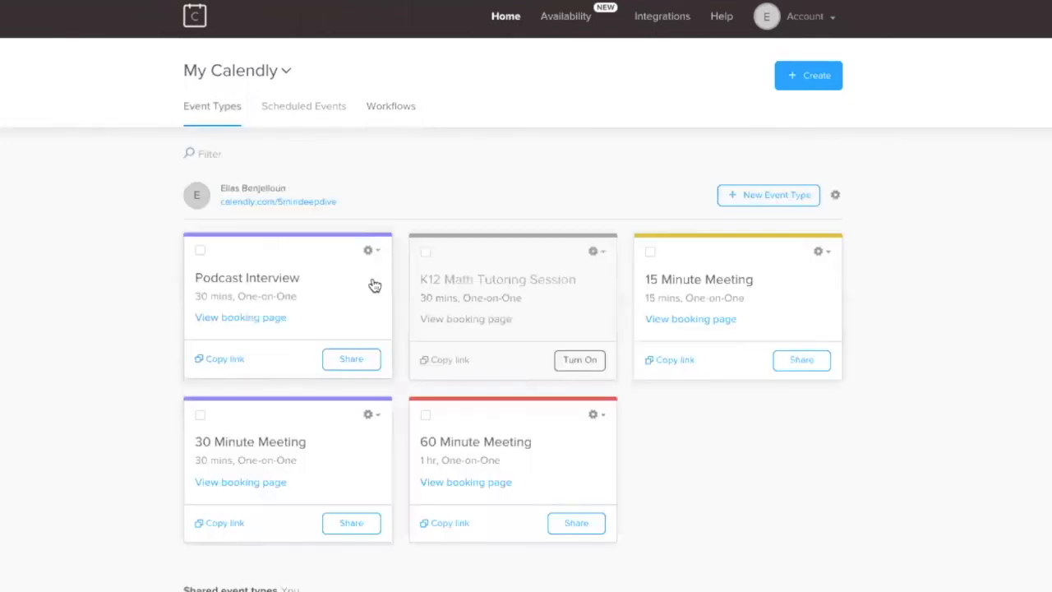
Open the Podcast Interview event type for editing and expand its Notifications and Cancellation Policy settings.
left_click(371, 250)
left_click(374, 283)
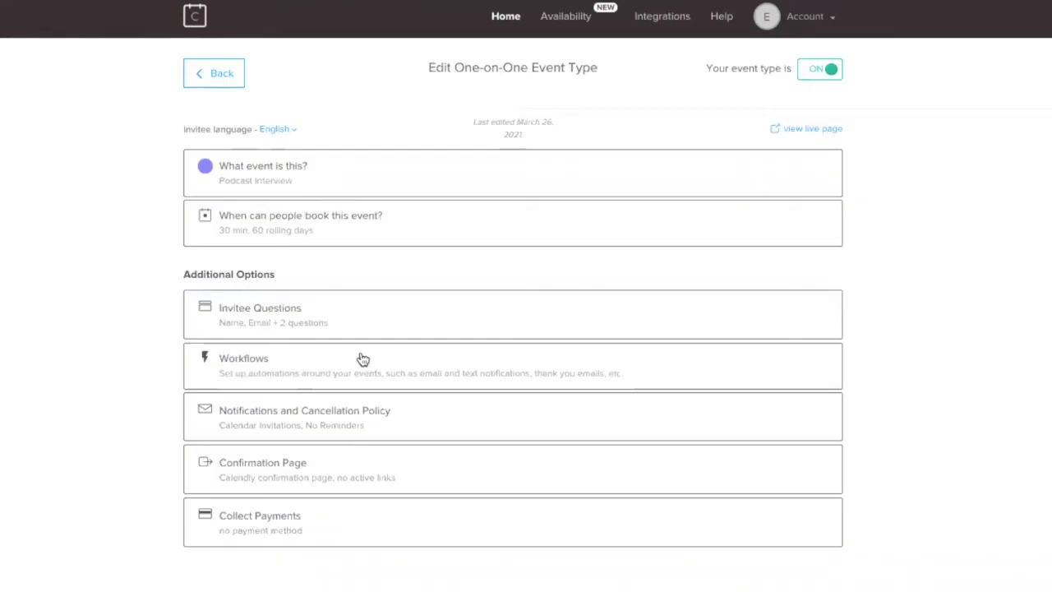
left_click(390, 404)
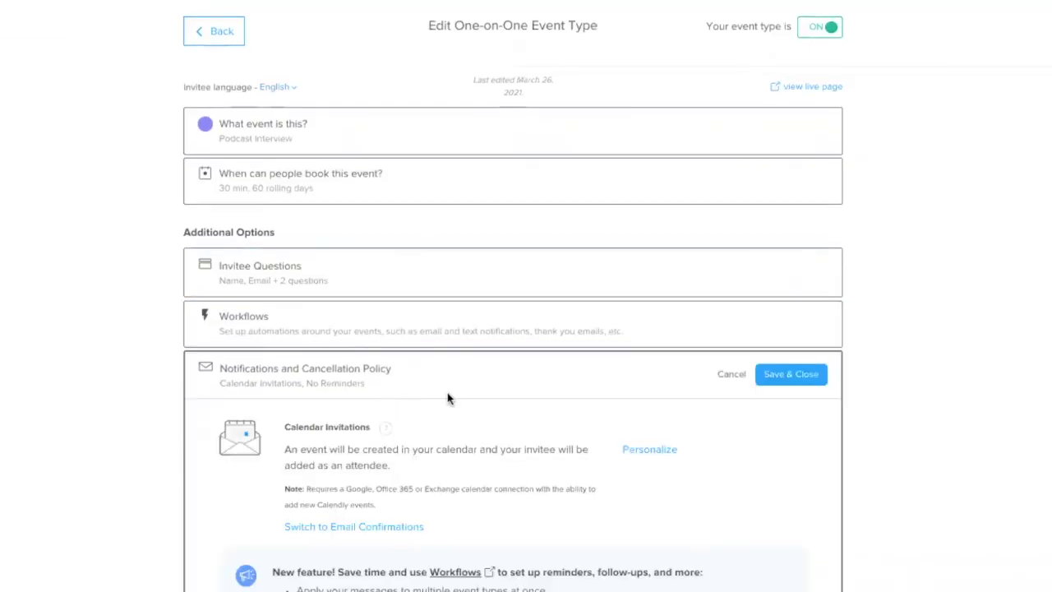
Turn on Email Reminders for the Podcast Interview event, review the reminder's subject, body and timing, and collapse its details.
scroll(646, 240, "down", 3)
scroll(641, 230, "down", 3)
left_click(724, 230)
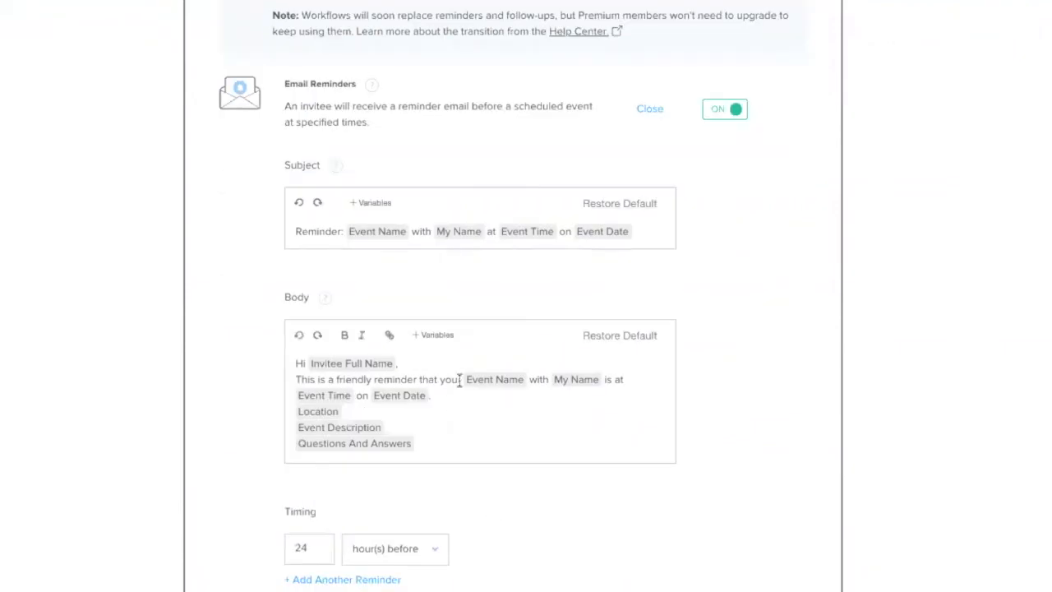
scroll(462, 387, "down", 1)
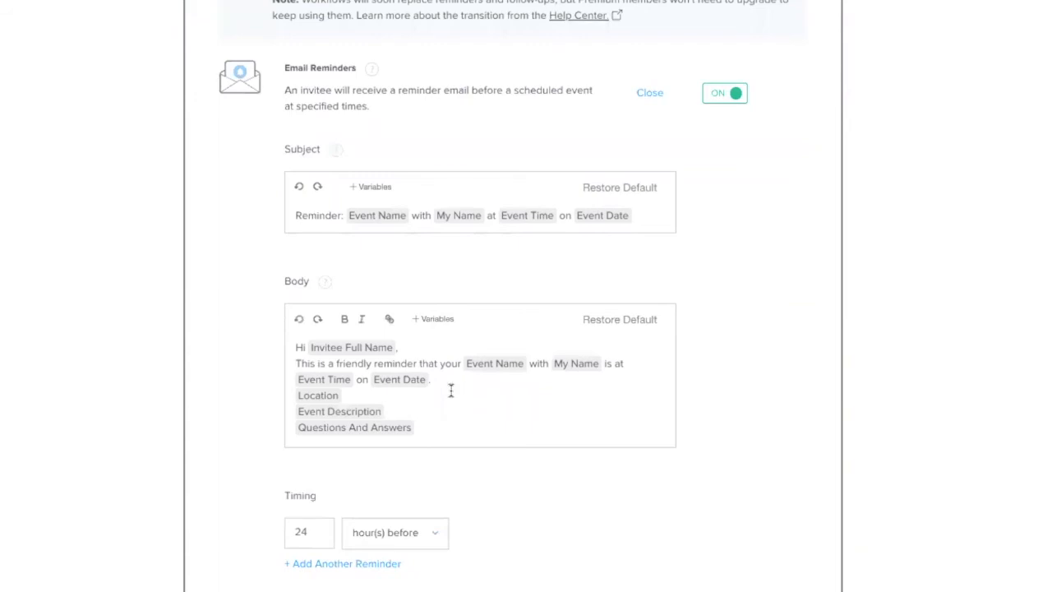
left_click(647, 93)
scroll(691, 91, "up", 3)
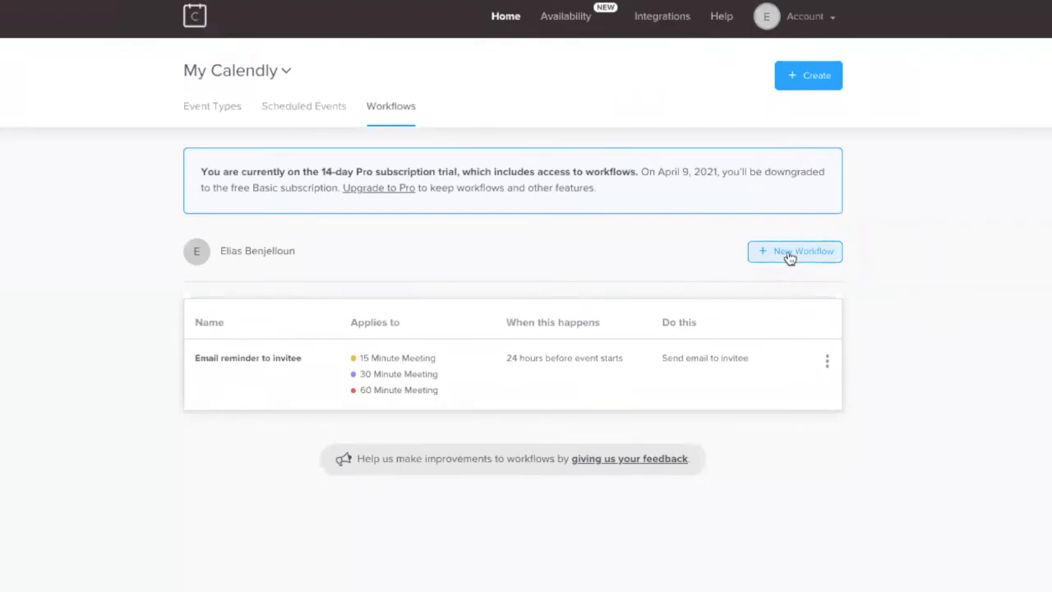
Begin adding a new workflow and examine the available email and text workflow templates.
left_click(789, 258)
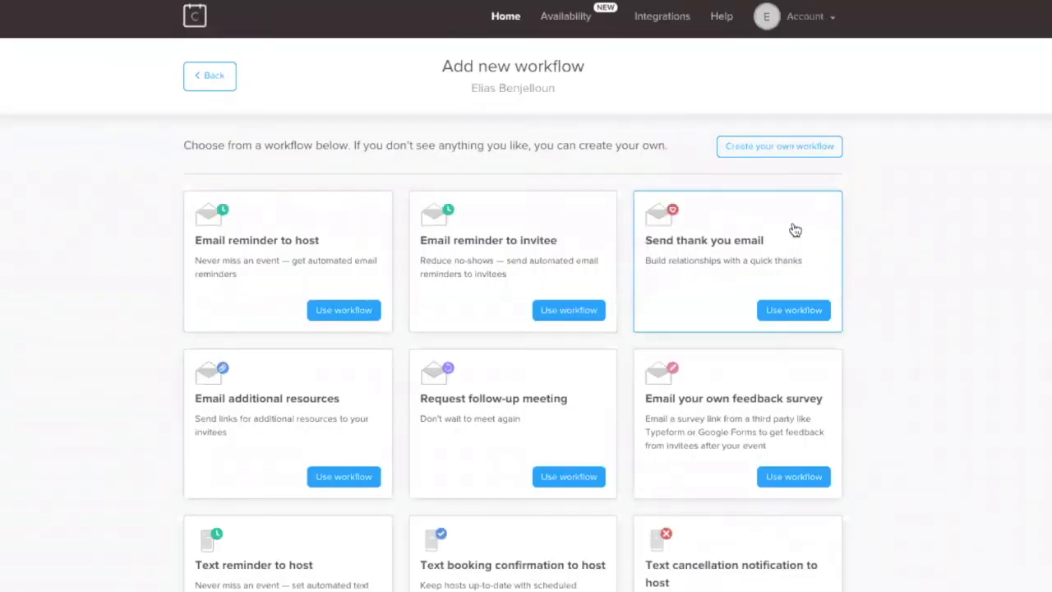
scroll(806, 235, "down", 1)
scroll(855, 255, "down", 2)
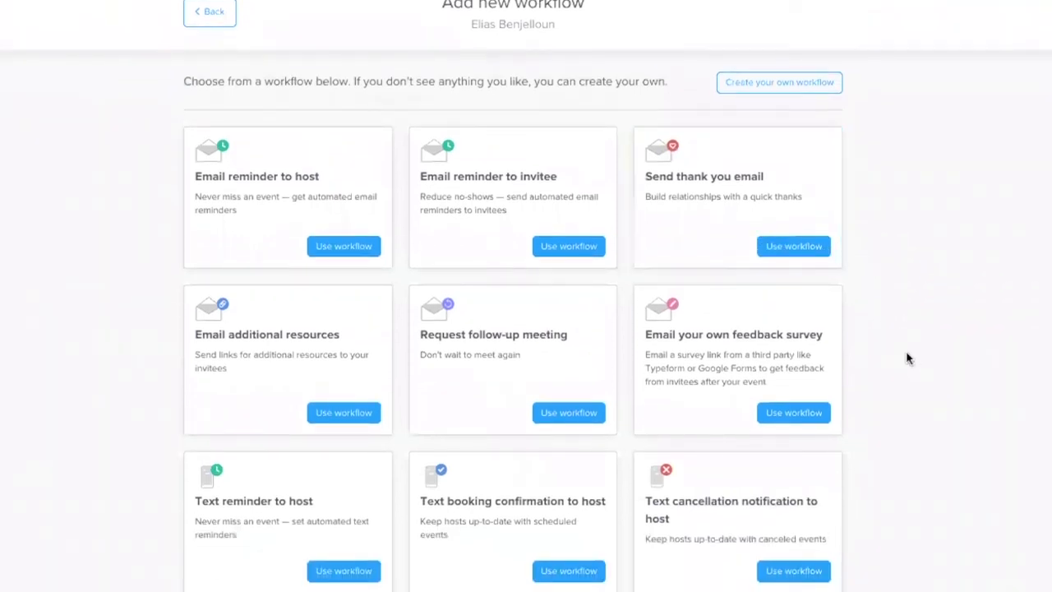
scroll(908, 358, "down", 1)
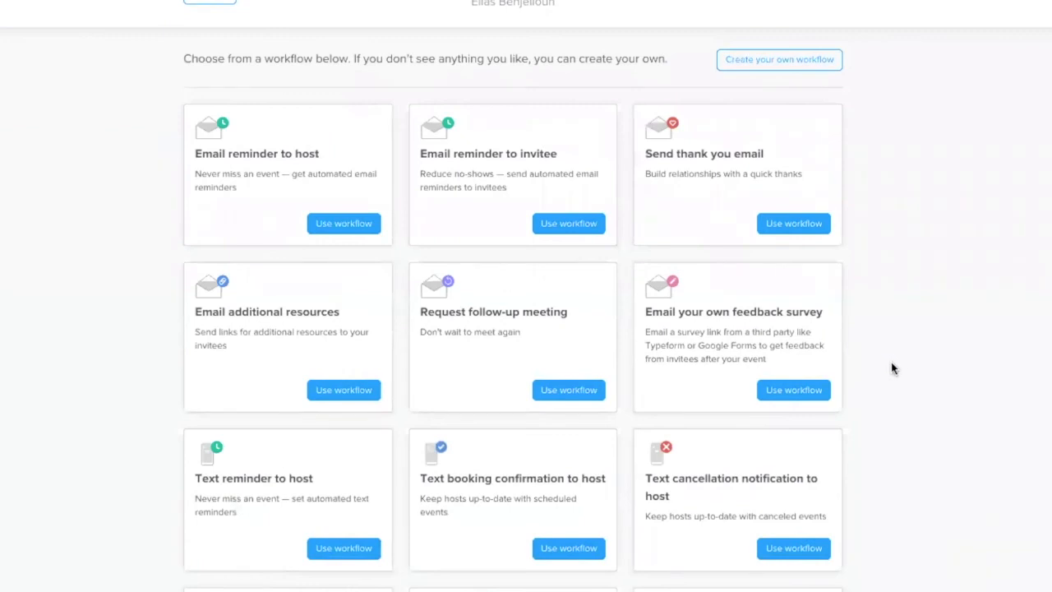
scroll(889, 362, "up", 1)
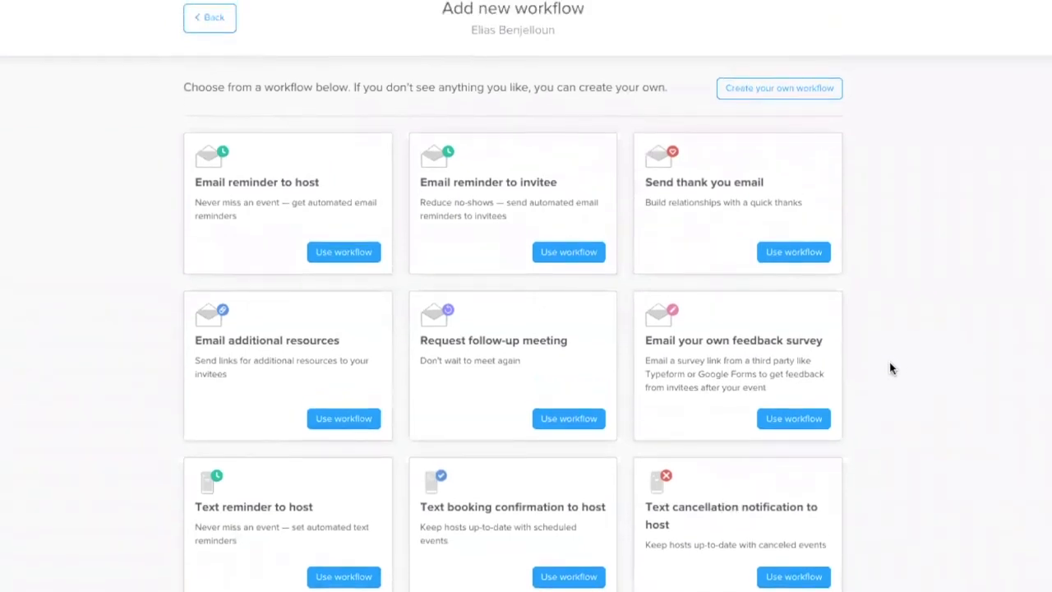
scroll(889, 361, "down", 1)
scroll(890, 368, "down", 1)
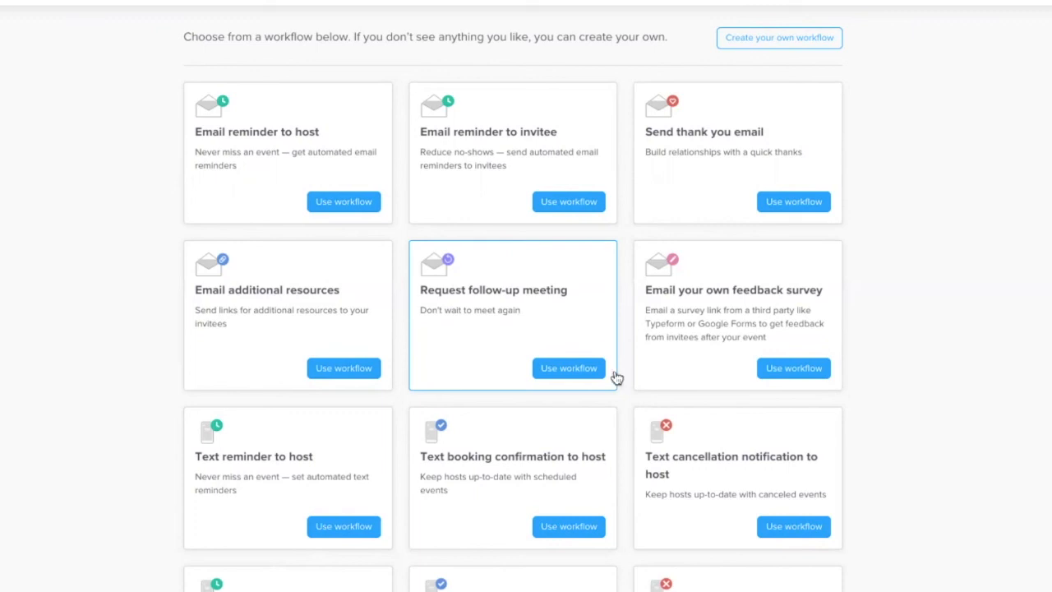
scroll(634, 422, "down", 3)
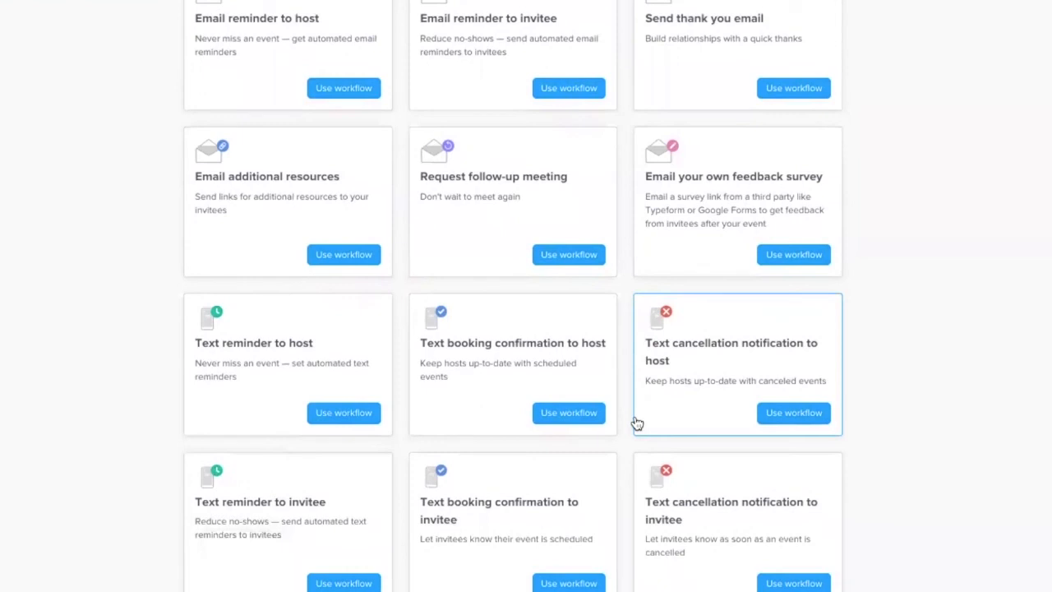
scroll(637, 421, "down", 2)
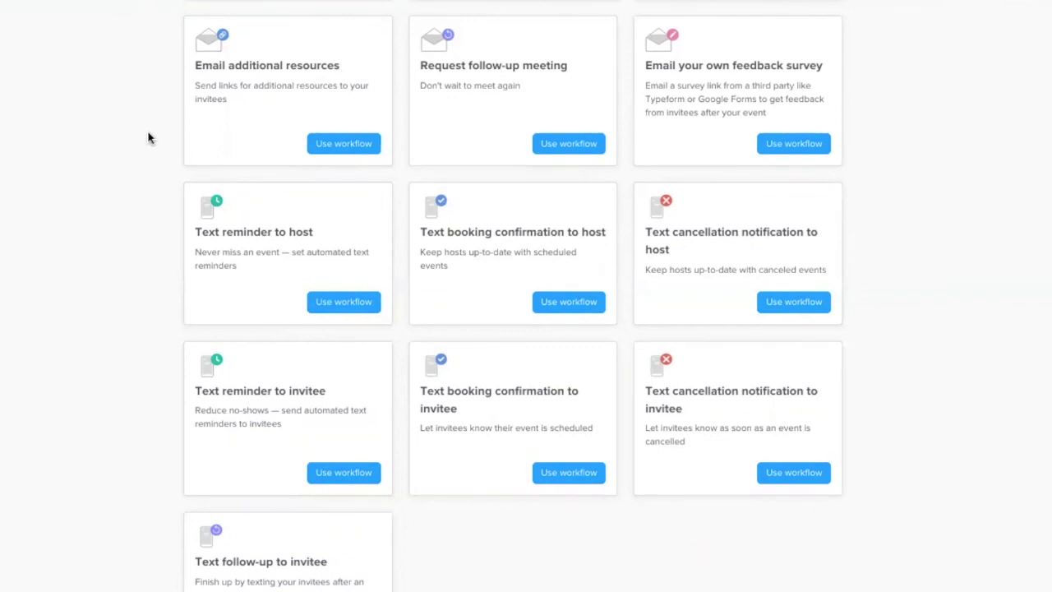
scroll(192, 265, "up", 2)
scroll(191, 265, "up", 3)
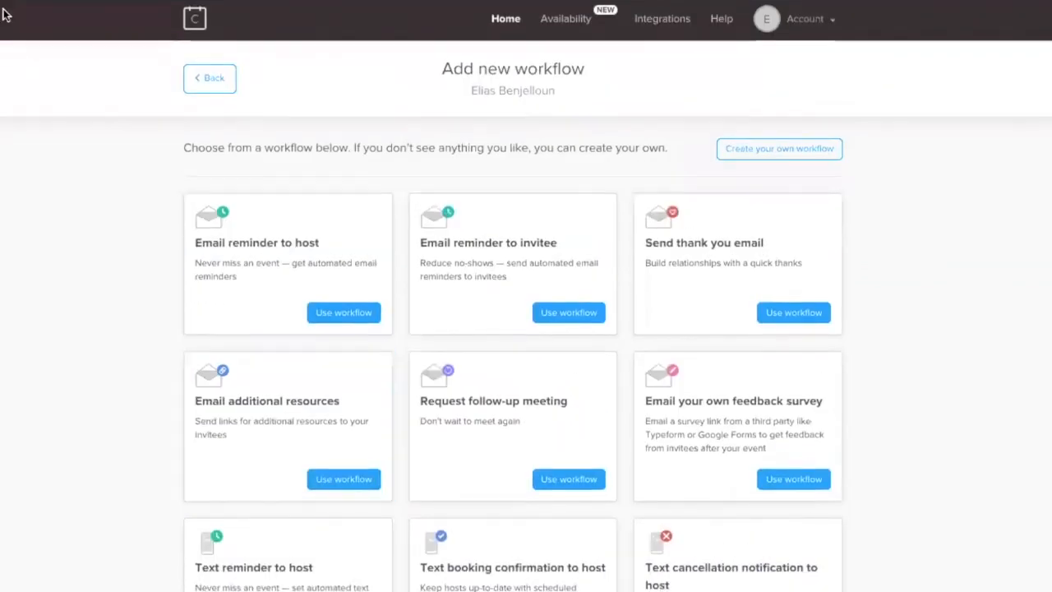